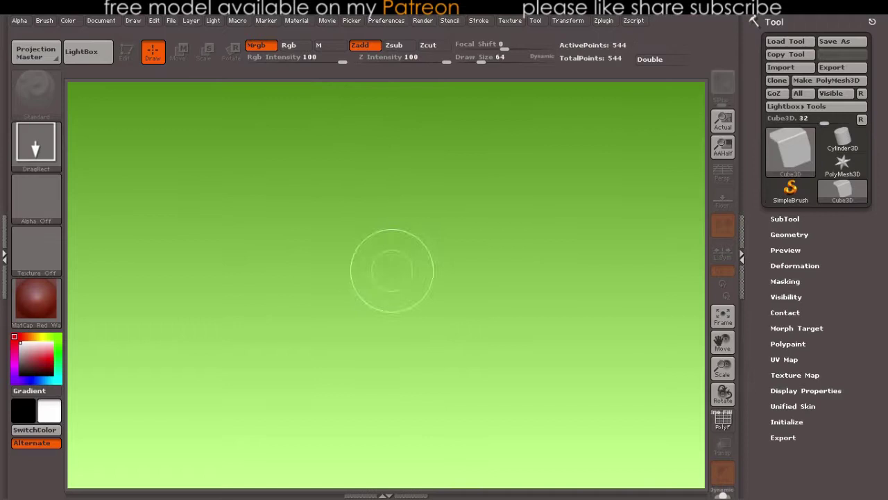
Convert the Cube3D primitive into an editable PolyMesh3D
{"action": "left_click", "coordinate": [826, 80]}
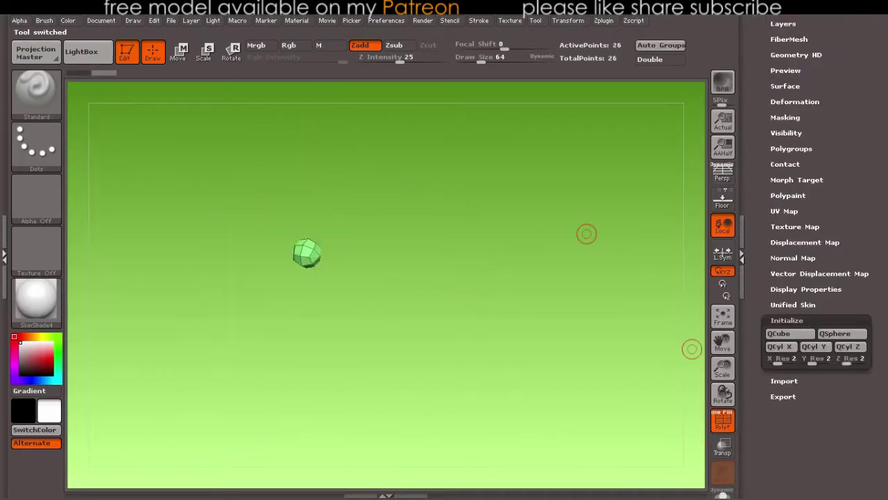
Show the deformation options, switch to the Move brush and frame the gap between the two pieces
{"action": "left_click", "coordinate": [795, 102]}
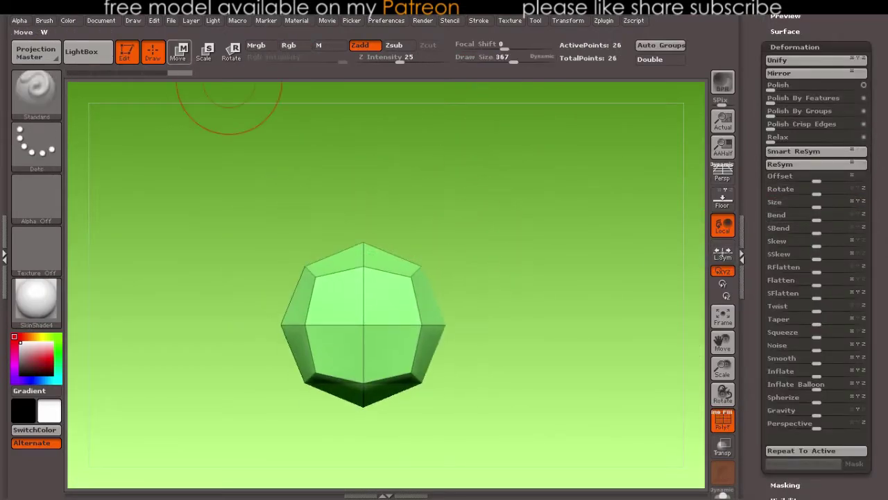
{"action": "right_click_drag", "start_coordinate": [304, 200], "coordinate": [370, 241], "text": "alt"}
{"action": "right_click_drag", "start_coordinate": [322, 87], "coordinate": [391, 294]}
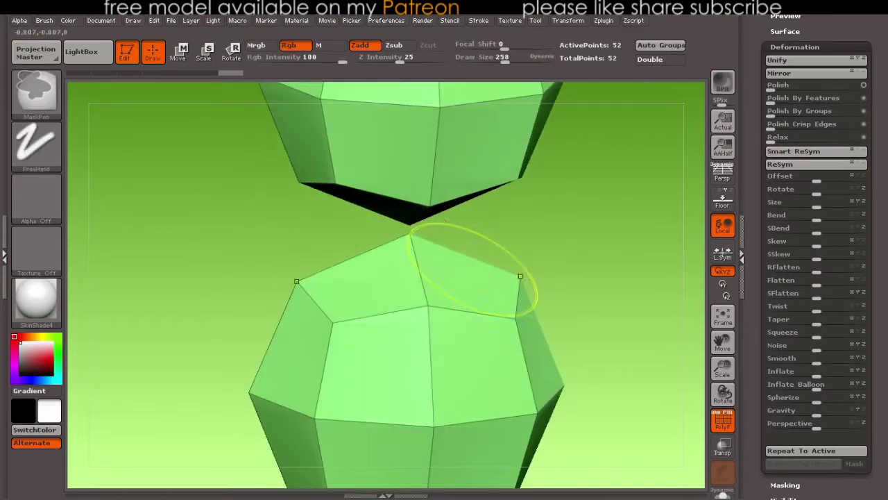
{"action": "right_click_drag", "start_coordinate": [421, 195], "coordinate": [420, 220]}
{"action": "key", "text": "b"}
{"action": "key", "text": "m"}
{"action": "key", "text": "v"}
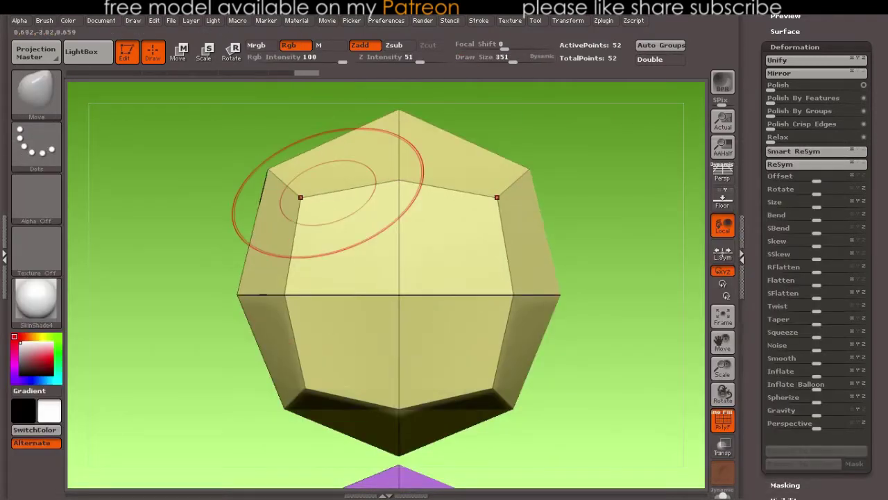
{"action": "key", "text": "f"}
{"action": "mouse_move", "coordinate": [354, 228]}
{"action": "right_mouse_down"}
{"action": "mouse_move", "coordinate": [401, 234]}
{"action": "mouse_move", "coordinate": [401, 278]}
{"action": "right_mouse_up"}
Bridge the two holes with ZModeler Bridge > Two Holes and preview with Dynamic Subdiv
{"action": "key", "text": "b"}
{"action": "key", "text": "z"}
{"action": "key", "text": "m"}
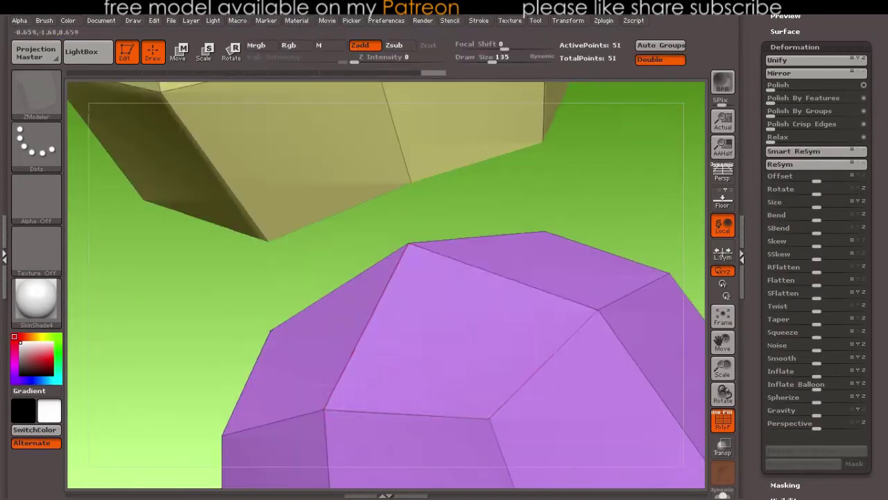
{"action": "key", "text": "space"}
{"action": "left_click", "coordinate": [417, 166]}
{"action": "left_click", "coordinate": [437, 356]}
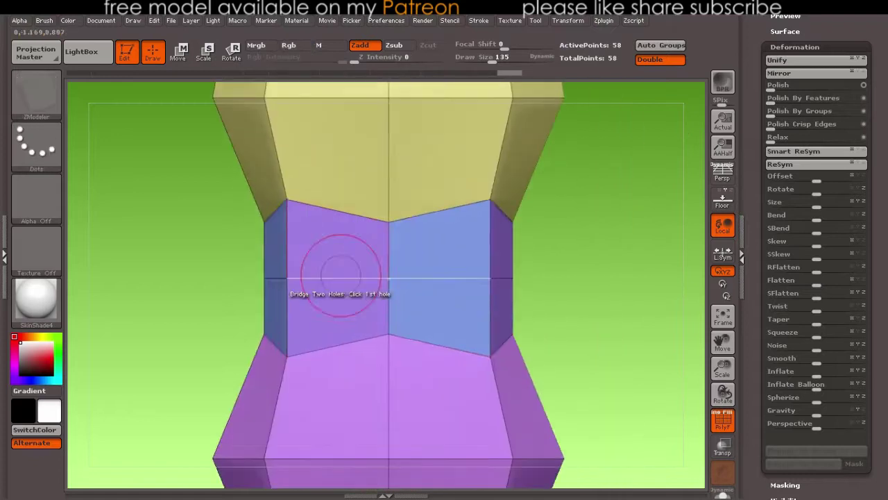
{"action": "key", "text": "d"}
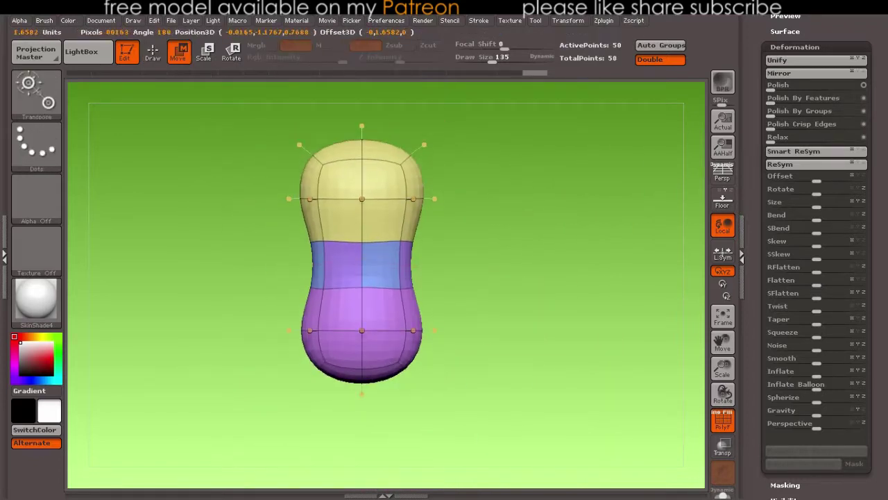
Use ZModeler Insert Edge Loop and Inset, then Polygroup A Poly on the head face
{"action": "key", "text": "space"}
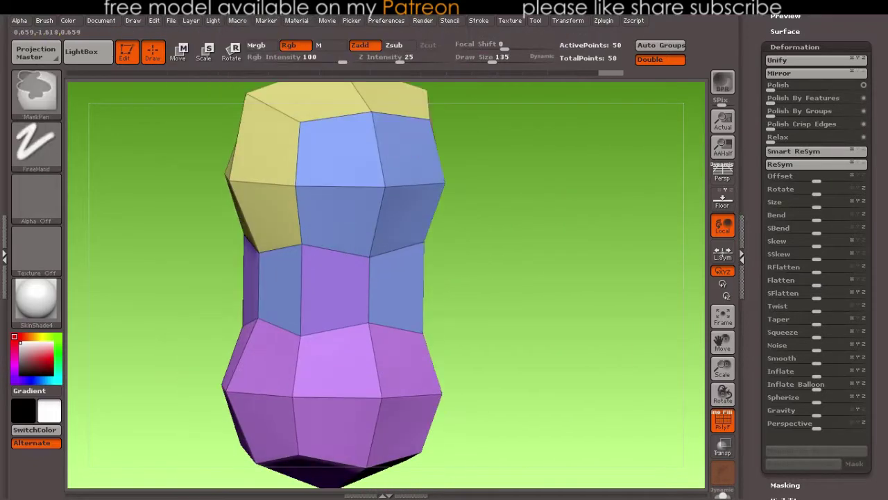
{"action": "right_click_drag", "start_coordinate": [388, 229], "coordinate": [277, 287]}
{"action": "key", "text": "space"}
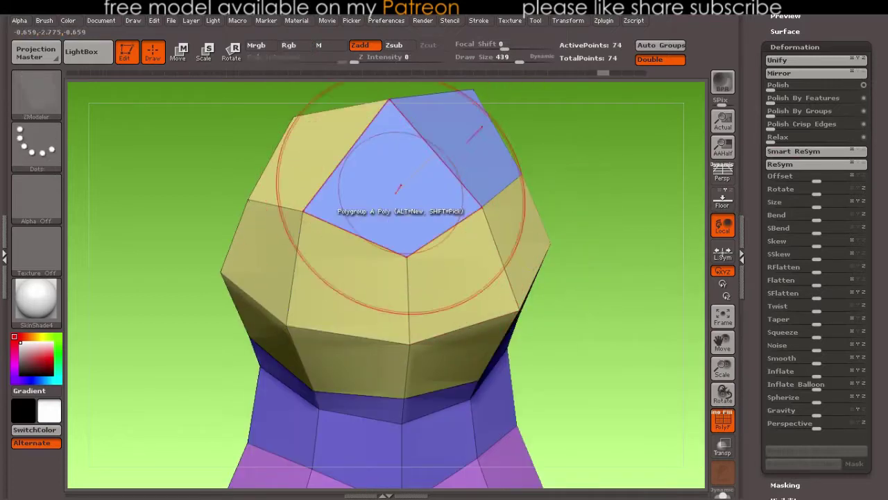
Inset the face polygroup, extrude it inward and tidy the edges with Edge Actions
{"action": "key", "text": "space"}
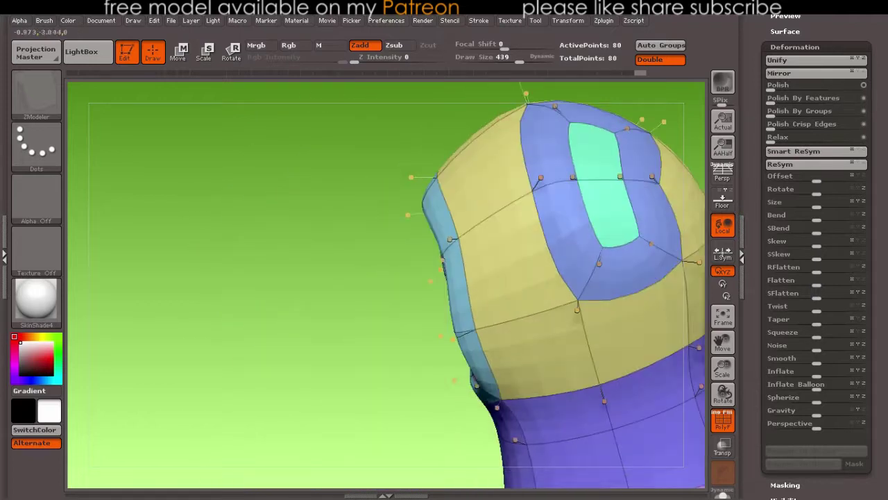
{"action": "key", "text": "space"}
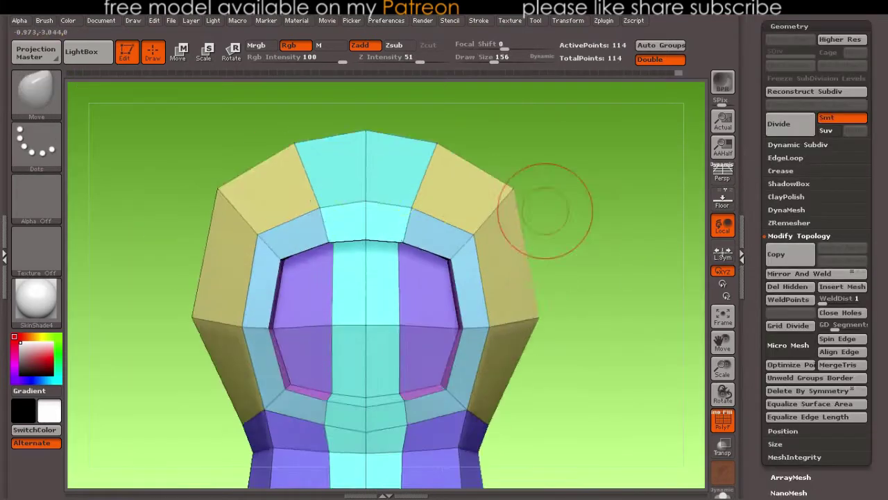
Reactivate ZModeler and extrude the top polygons into pointed ears
{"action": "key", "text": "b"}
{"action": "key", "text": "z"}
{"action": "key", "text": "m"}
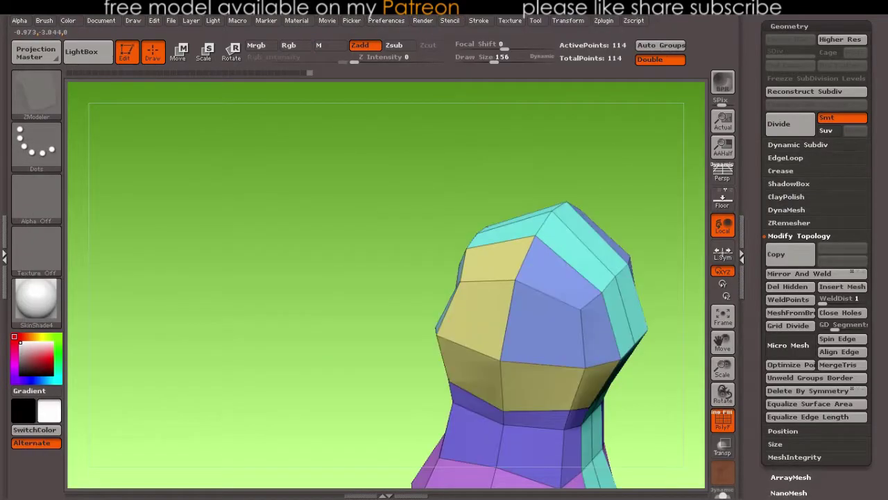
{"action": "key", "text": "space"}
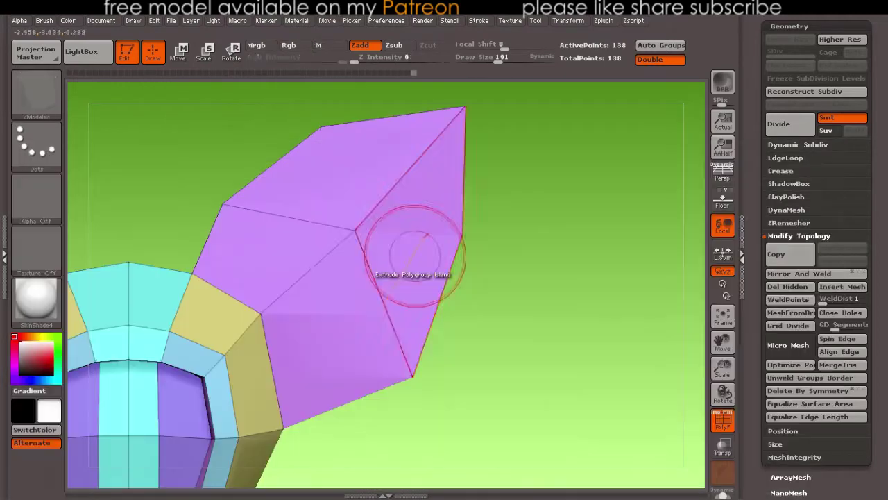
Inset and extrude the ear faces inward, then extrude the bottom polygons downward into legs
{"action": "key", "text": "space"}
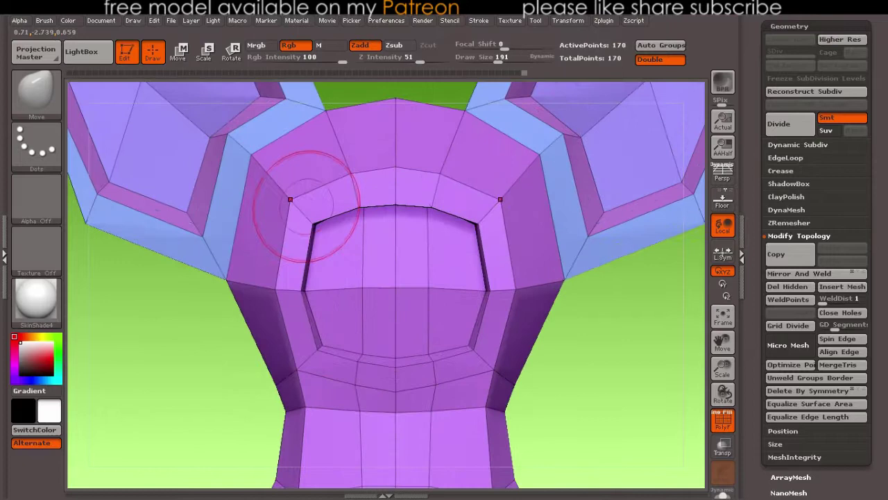
{"action": "scroll", "coordinate": [305, 203], "scroll_direction": "up", "scroll_amount": 2}
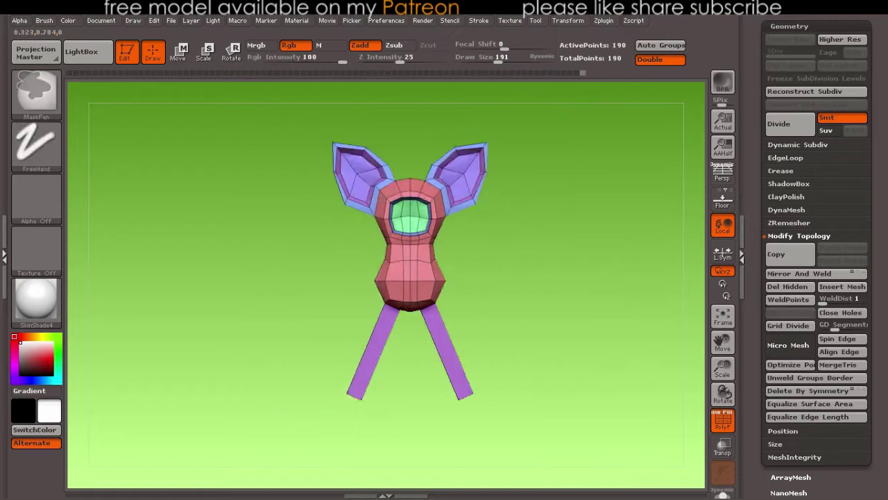
Turn off Dynamic Subdiv to return to the low-poly torso
{"action": "key", "text": "space"}
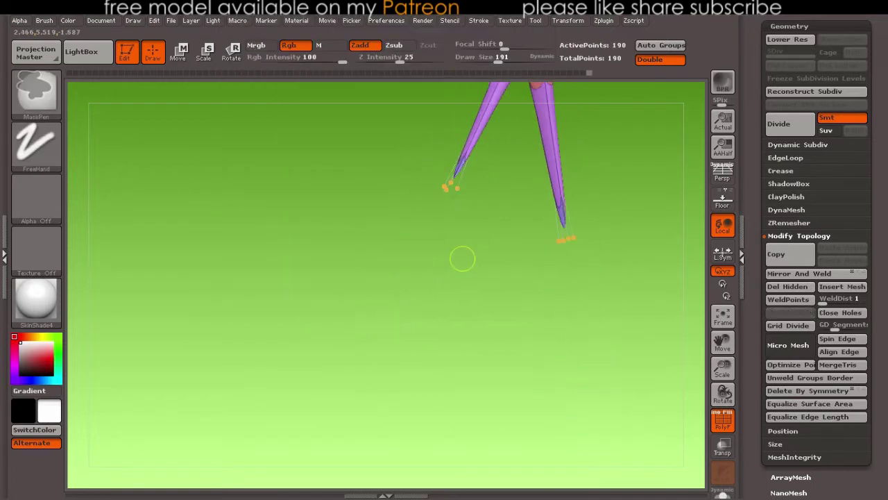
{"action": "key", "text": "space"}
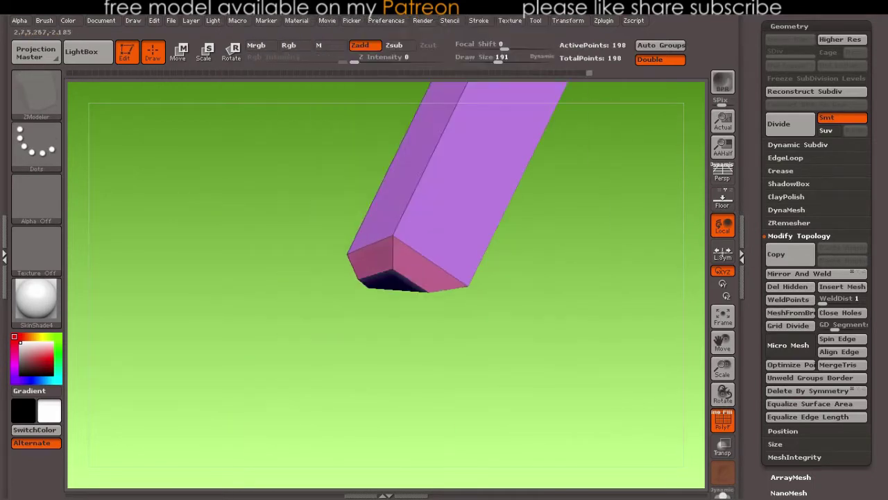
{"action": "key", "text": "shift+d"}
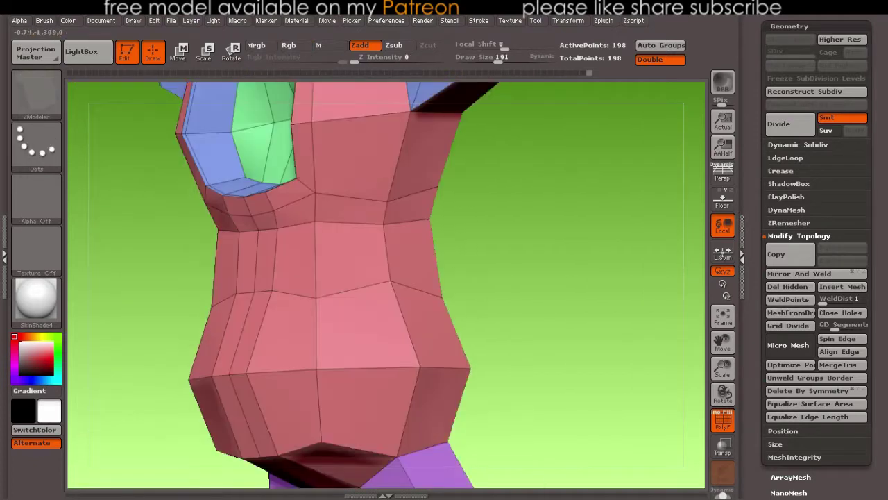
{"action": "left_click_drag", "start_coordinate": [531, 242], "coordinate": [555, 208]}
Set up a side view of the torso and extrude a short arm from a side polygon with ZModeler
{"action": "key", "text": "b"}
{"action": "key", "text": "m"}
{"action": "key", "text": "v"}
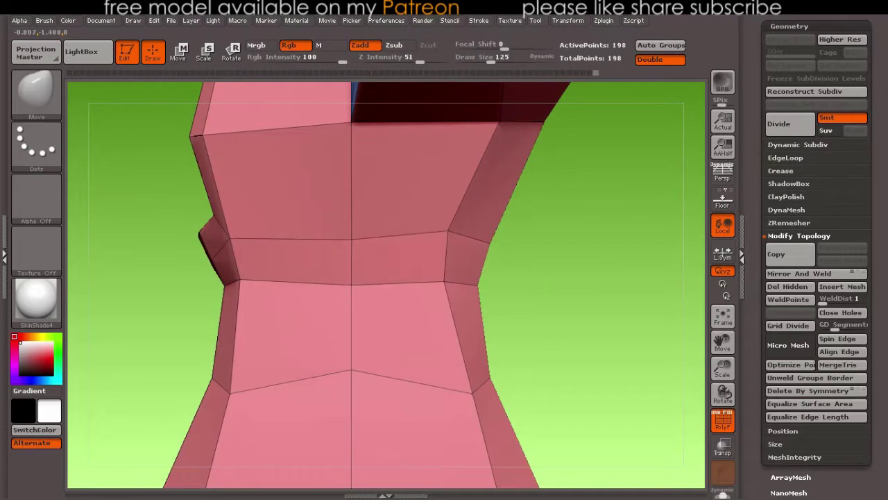
{"action": "left_click_drag", "start_coordinate": [417, 292], "coordinate": [363, 196], "text": "shift"}
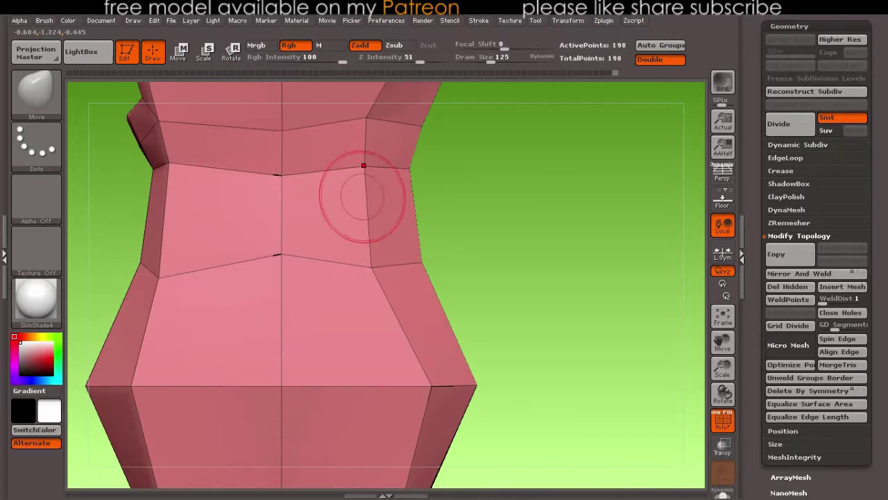
{"action": "right_click_drag", "start_coordinate": [357, 166], "coordinate": [353, 198]}
{"action": "key", "text": "b"}
{"action": "key", "text": "z"}
{"action": "key", "text": "m"}
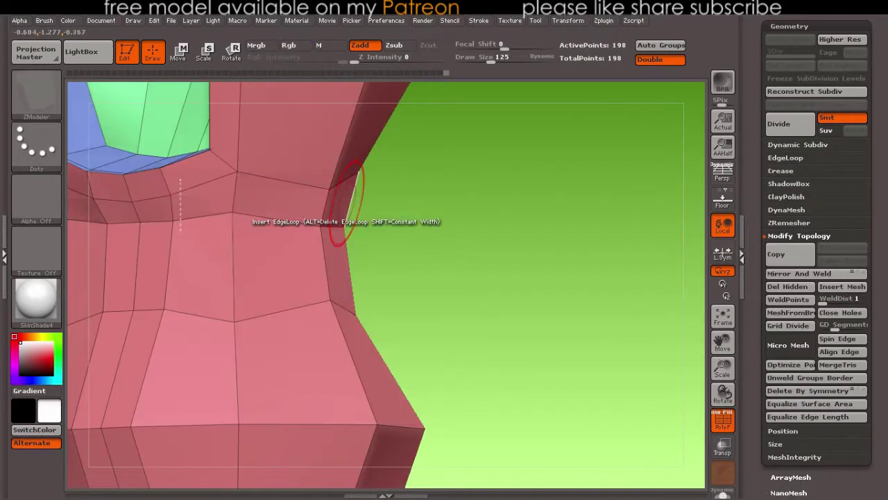
{"action": "key", "text": "space"}
Lay a transpose line along the arm and extrude it into bent segments with hanging panels
{"action": "key", "text": "w"}
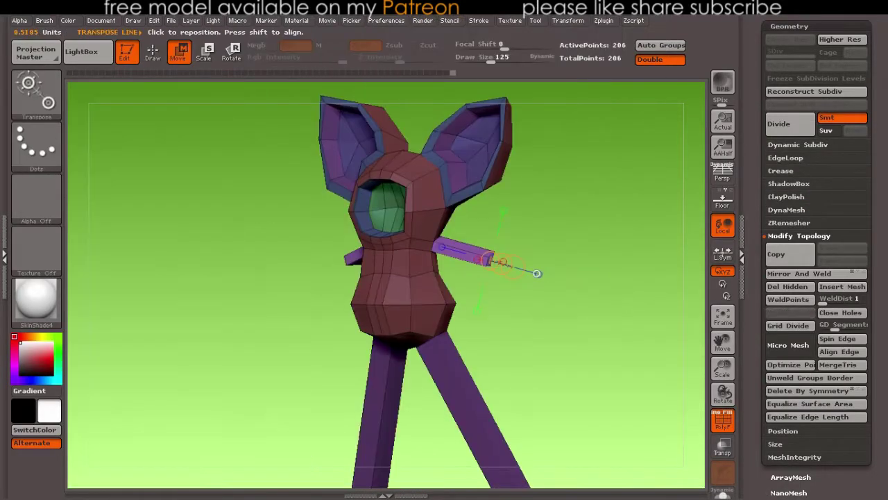
{"action": "left_click_drag", "start_coordinate": [215, 264], "coordinate": [338, 265]}
{"action": "key", "text": "q"}
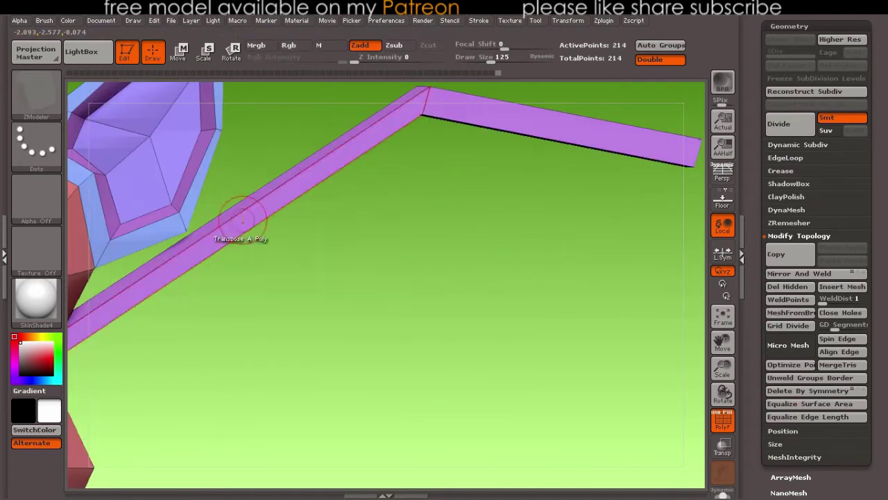
{"action": "key", "text": "shift"}
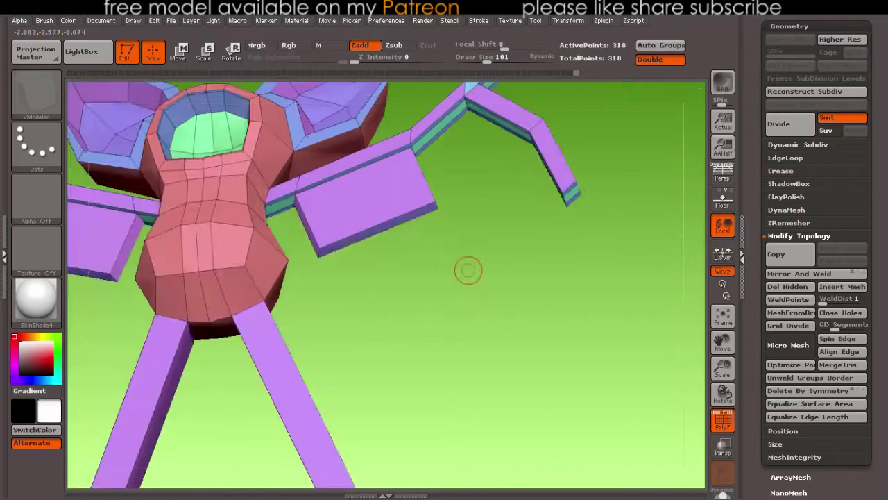
Extrude and bridge the wing panels, then split the creature into two subtools
{"action": "left_click_drag", "start_coordinate": [468, 270], "coordinate": [472, 208]}
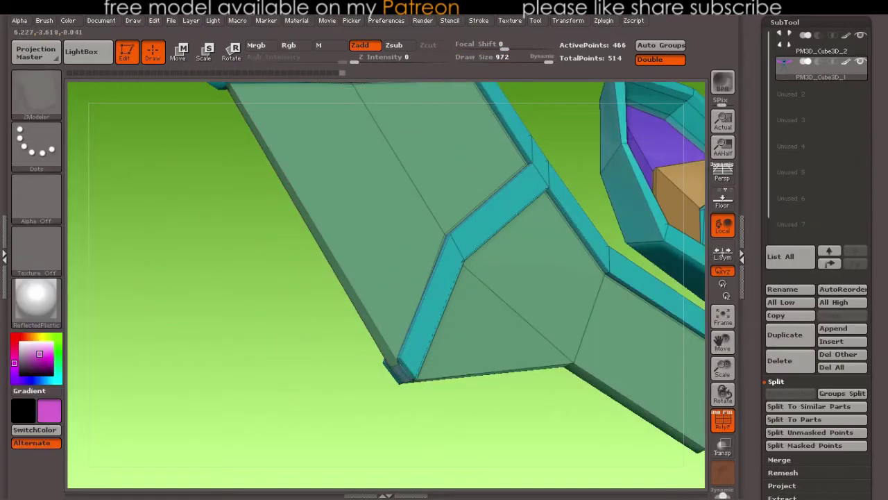
Insert a single edge loop along the wing panel edge with Edge Actions > Insert
{"action": "key", "text": "space"}
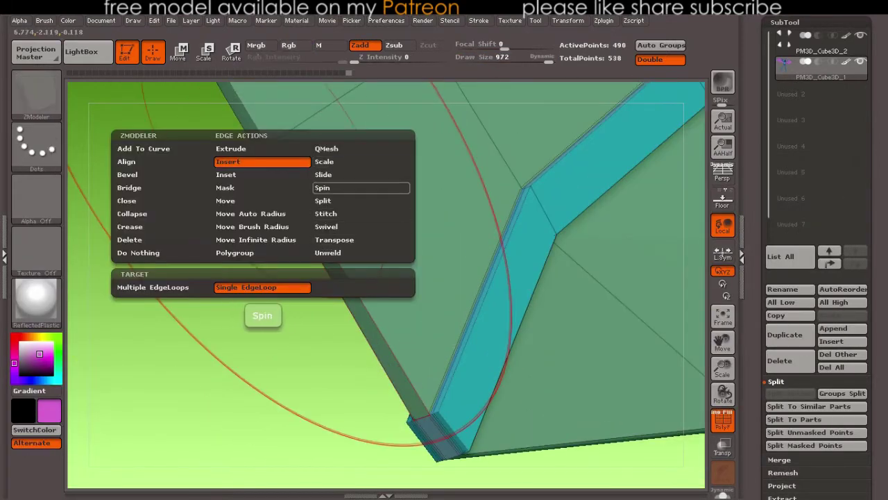